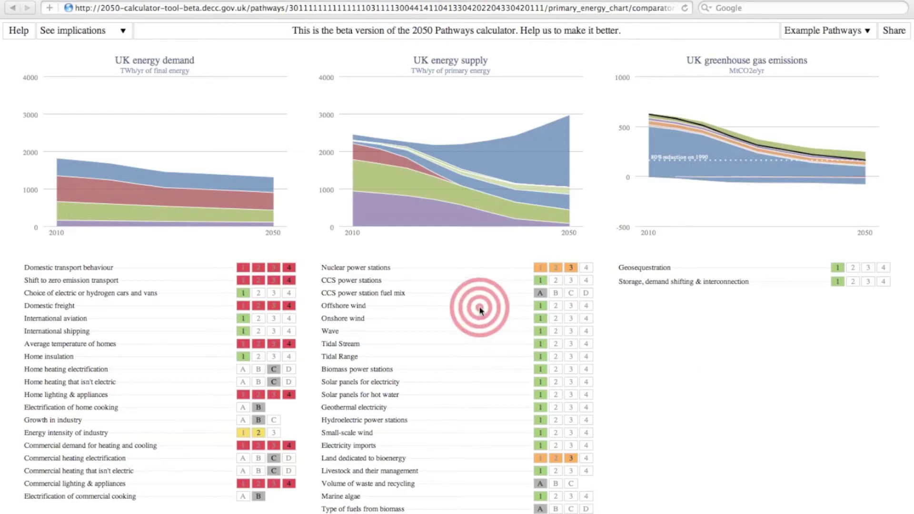
# - Switch the See implications view to 'Costs in context'
pyautogui.click(83, 34)
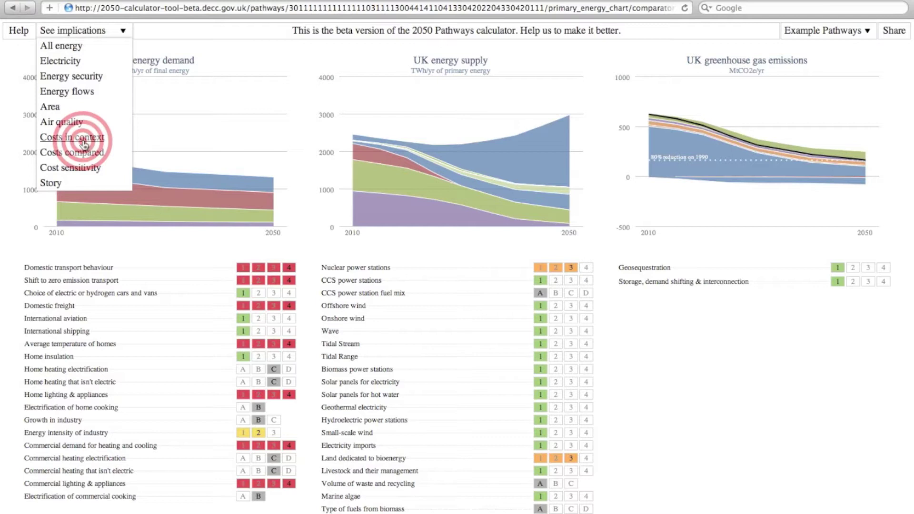
pyautogui.click(83, 145)
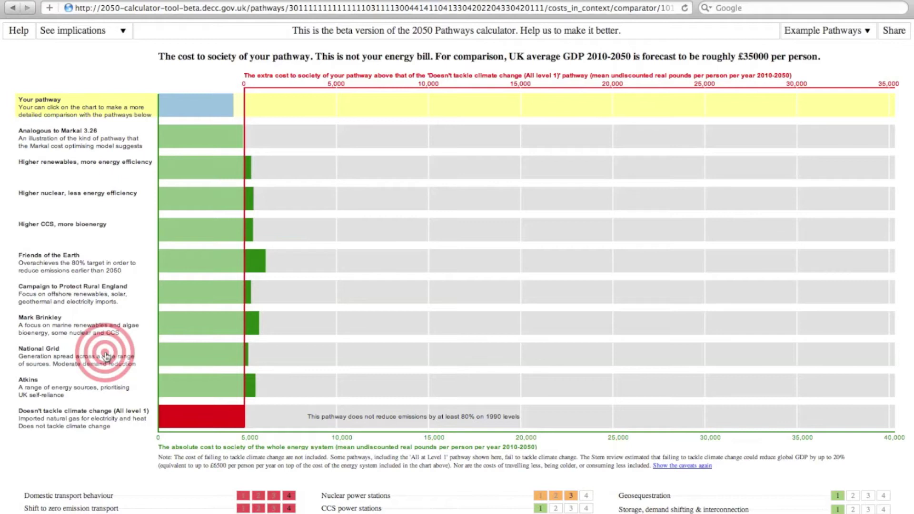
pyautogui.moveTo(208, 323)
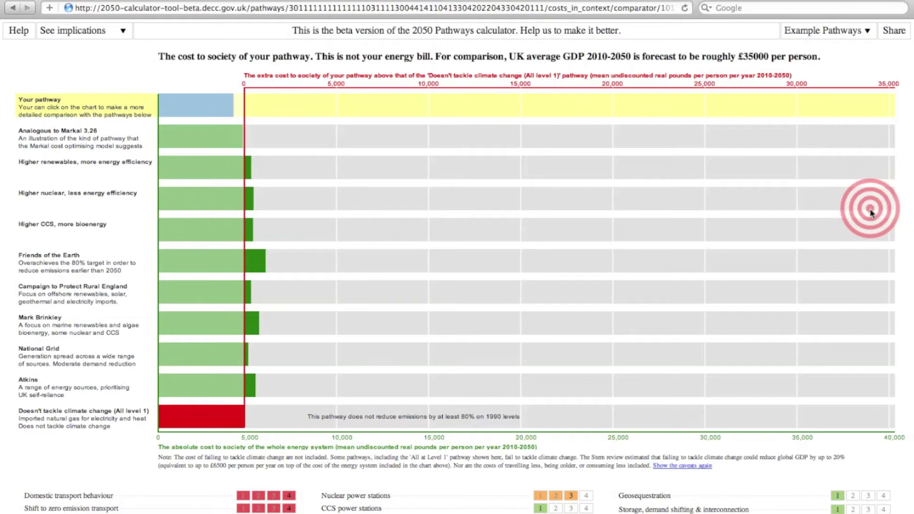
pyautogui.moveTo(257, 263)
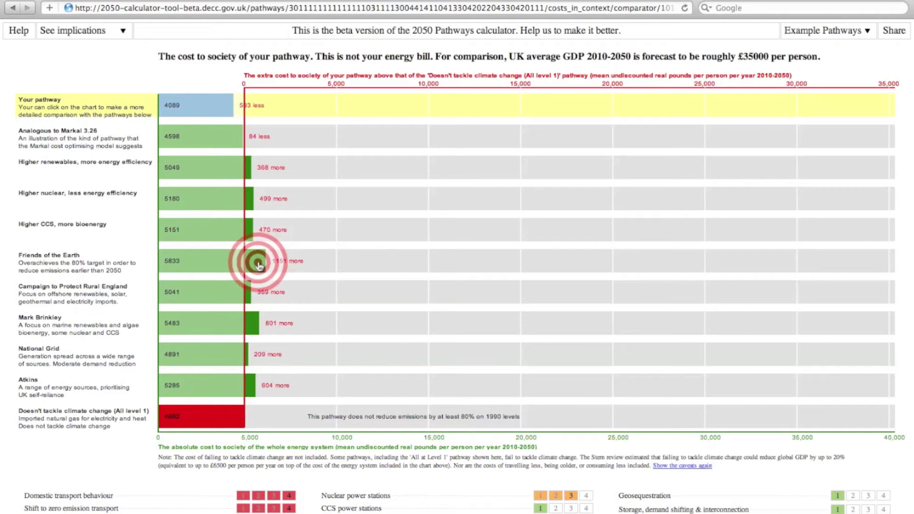
# - Open the Costs compared overview from a bar in the costs-in-context chart
pyautogui.click(259, 265)
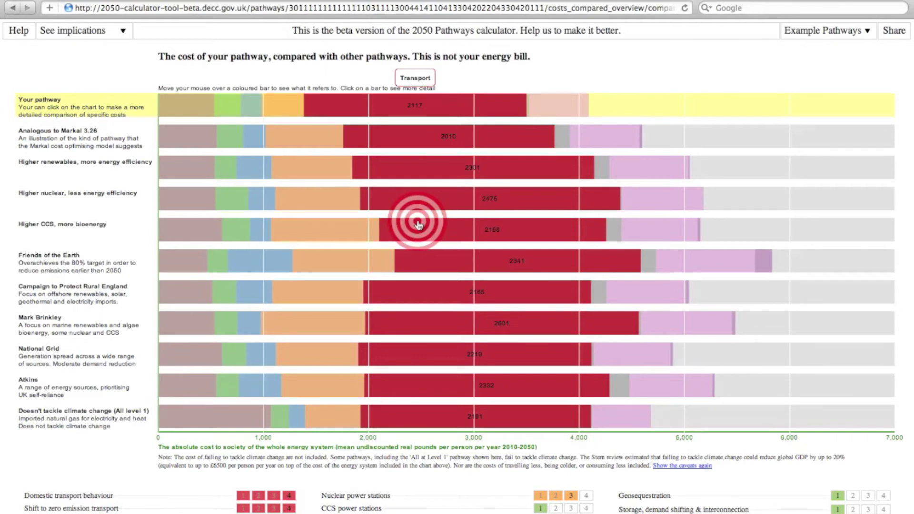
# - Narrow the cost chart to Electricity costs across all pathways
pyautogui.click(258, 240)
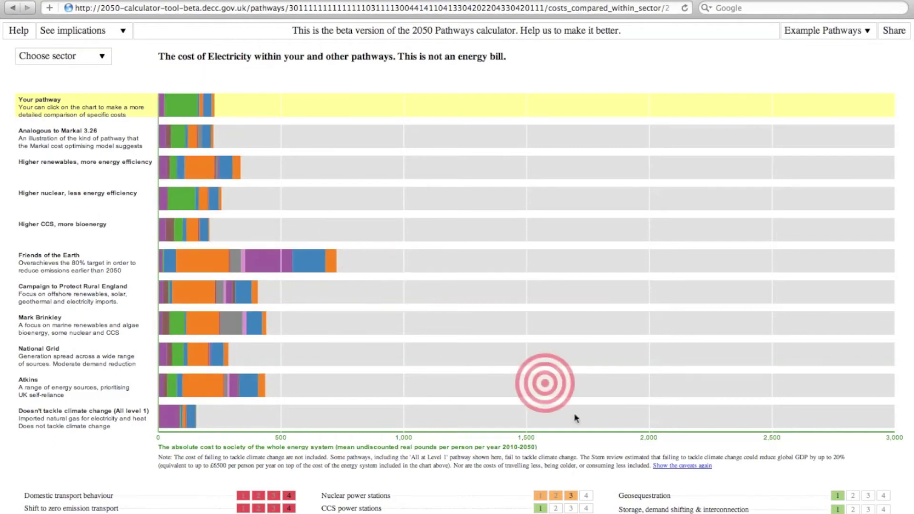
# - Raise Nuclear power stations to level 4 and bring back the implication views list
pyautogui.click(588, 495)
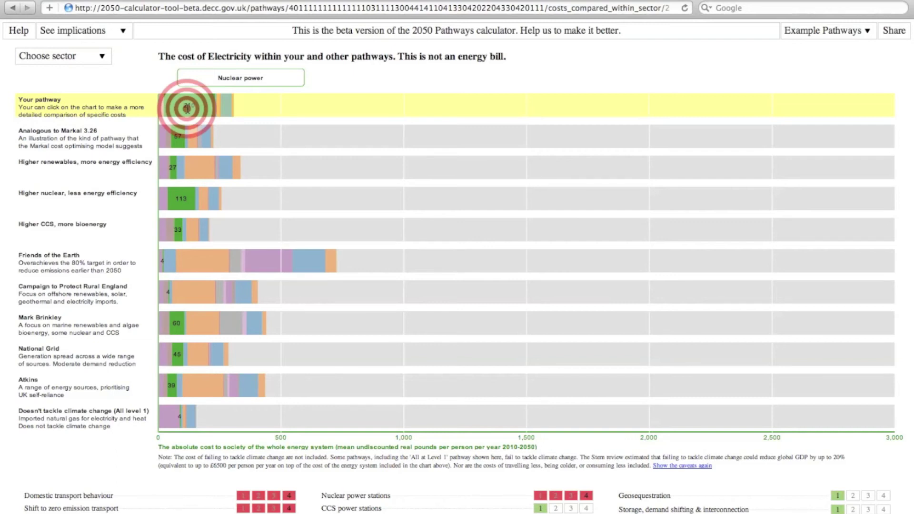
pyautogui.click(77, 31)
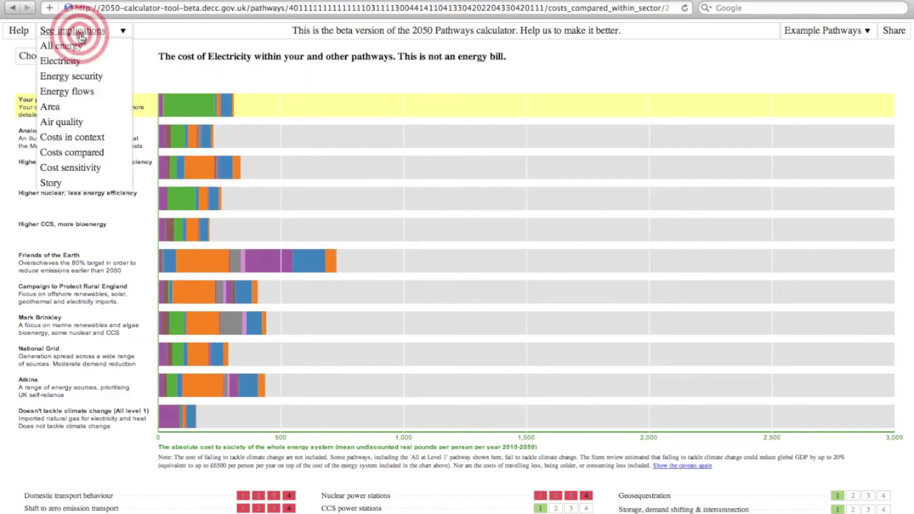
# - Show the cost sensitivity page against 'Doesn't tackle climate change (All level 1)'
pyautogui.click(80, 170)
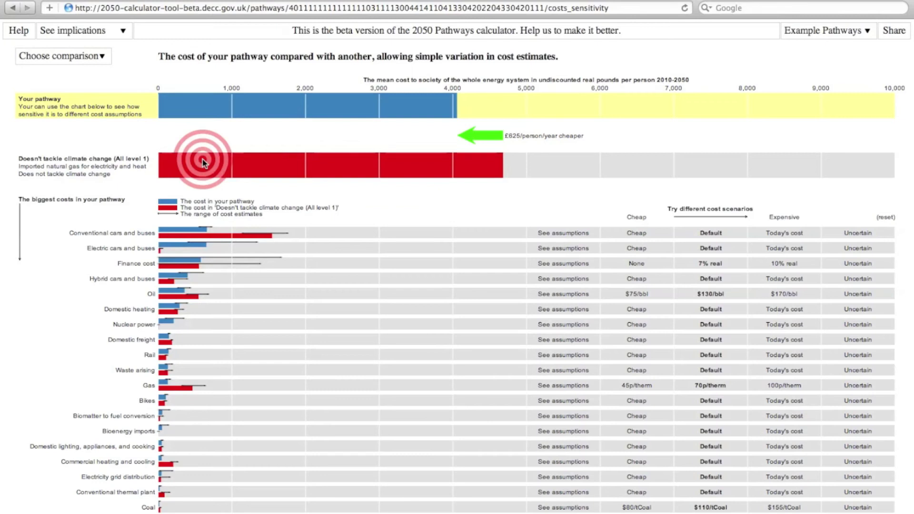
# - Compare against 'Higher renewables, more energy efficiency', showing £993/person/year cheaper
pyautogui.click(92, 62)
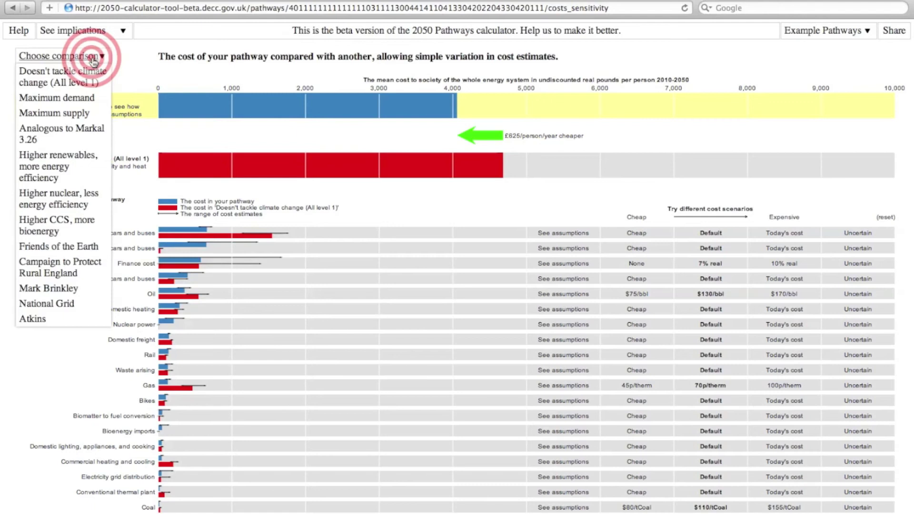
pyautogui.click(62, 166)
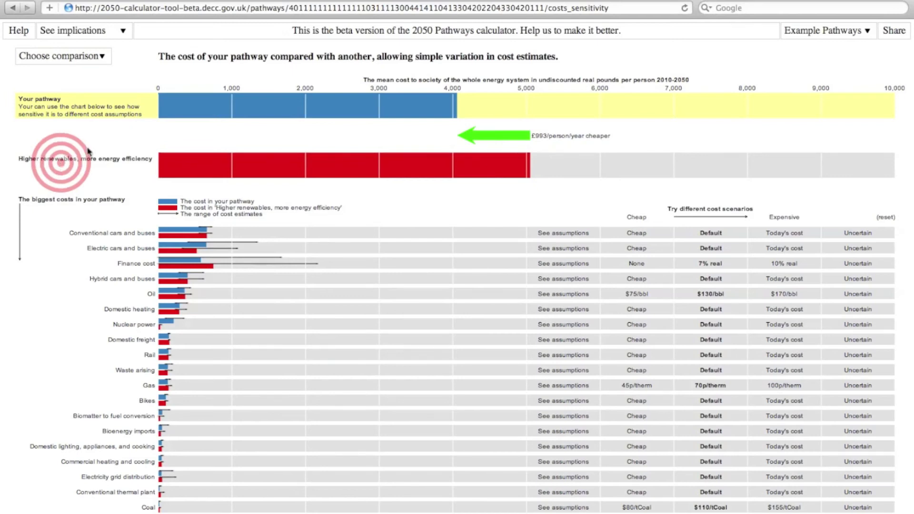
pyautogui.moveTo(433, 144); pyautogui.dragTo(513, 143)
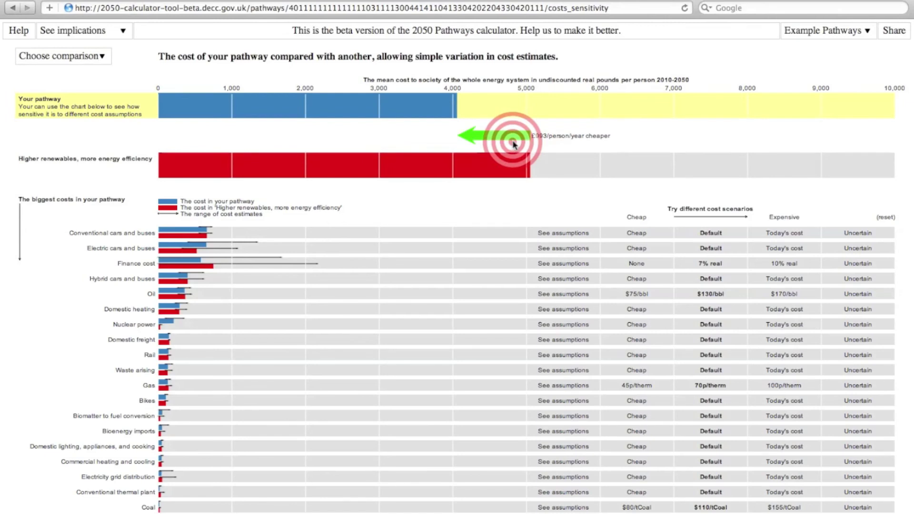
pyautogui.moveTo(512, 144); pyautogui.dragTo(396, 201)
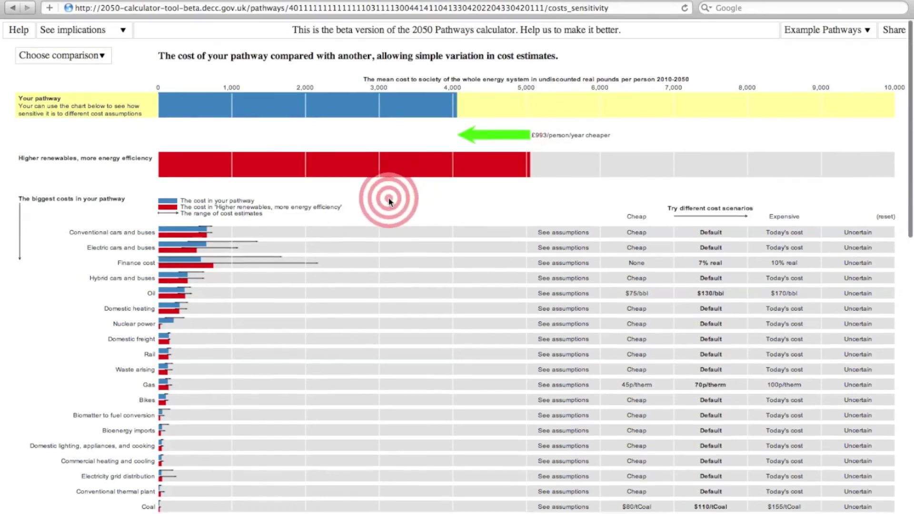
pyautogui.scroll(-1, 392, 201)
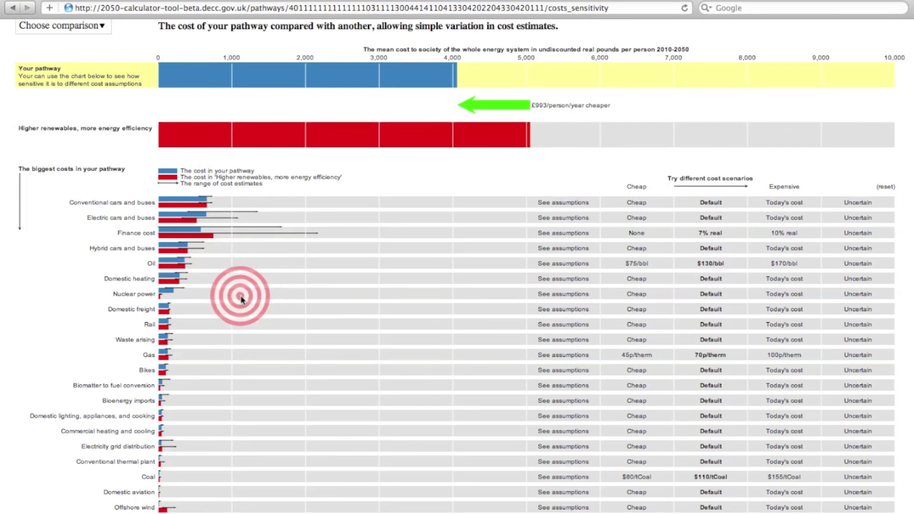
pyautogui.scroll(-5, 244, 346)
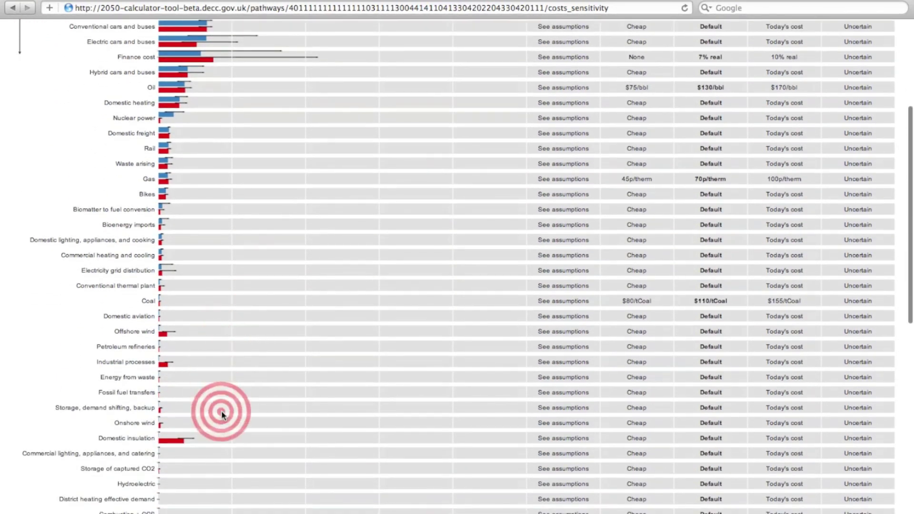
pyautogui.scroll(-2, 222, 415)
pyautogui.scroll(-2, 221, 414)
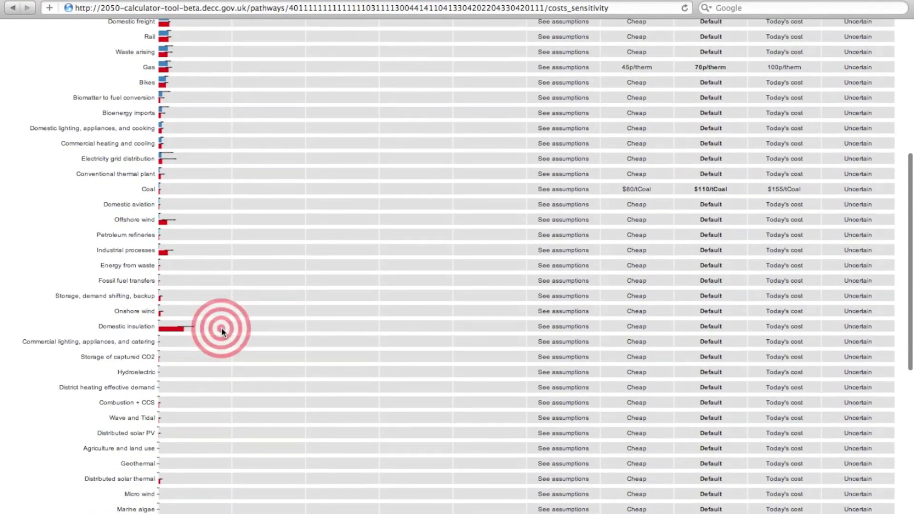
pyautogui.scroll(-3, 221, 329)
pyautogui.scroll(-2, 222, 329)
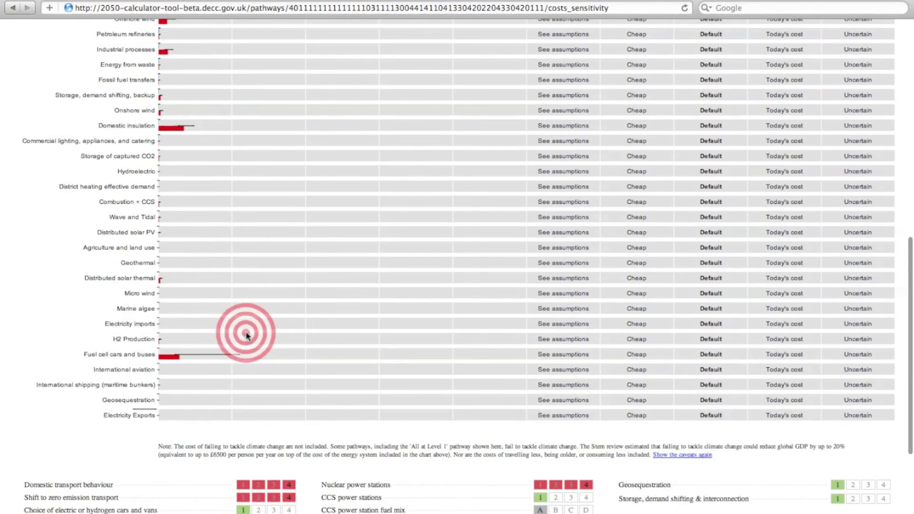
pyautogui.scroll(3, 223, 331)
pyautogui.scroll(10, 245, 336)
pyautogui.scroll(1, 245, 335)
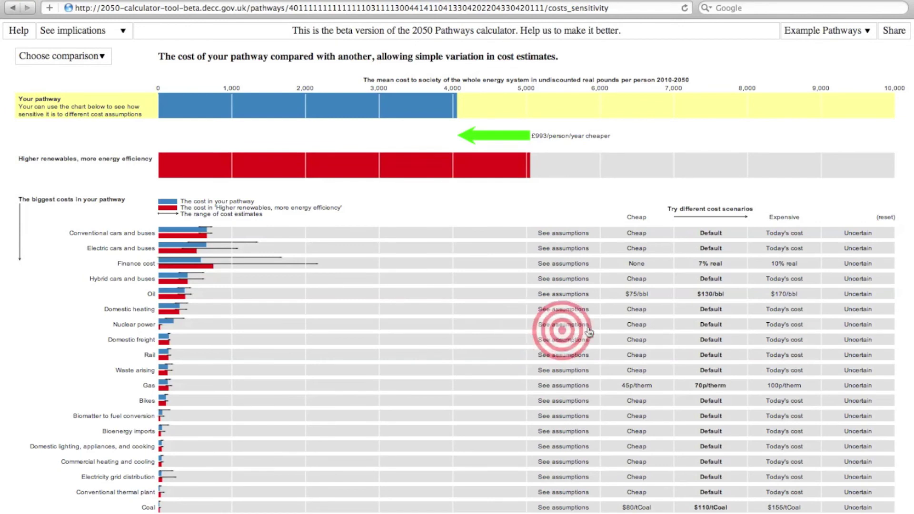
# - Cost nuclear power at today's cost, narrowing the saving to £873/person/year
pyautogui.click(783, 327)
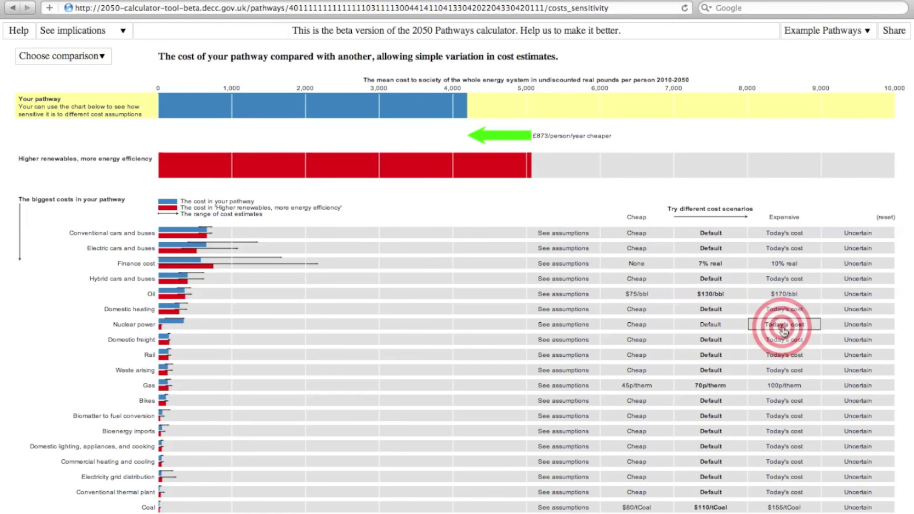
pyautogui.scroll(-3, 783, 329)
pyautogui.scroll(-2, 784, 330)
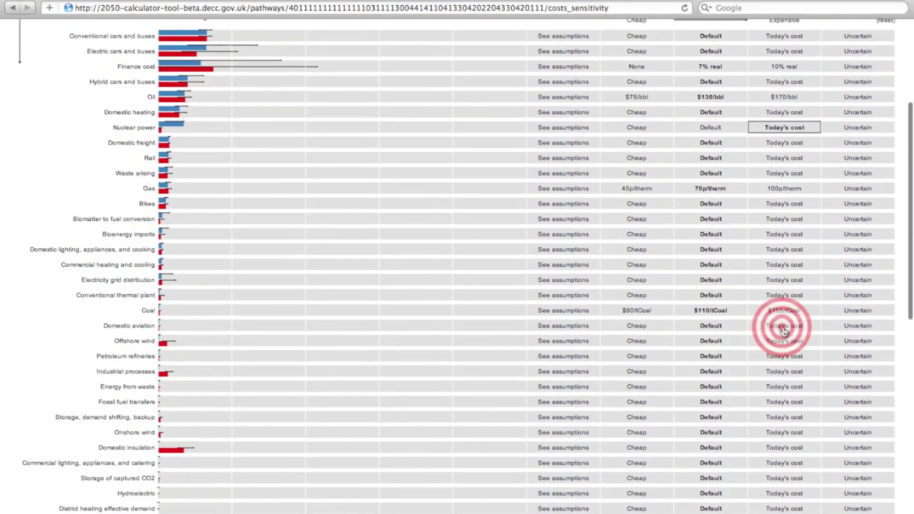
pyautogui.scroll(-1, 784, 330)
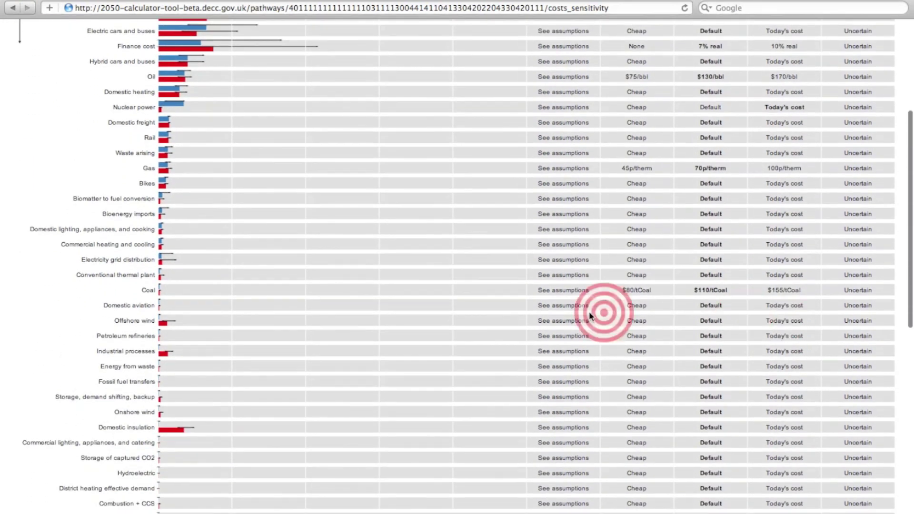
# - Use the Cheap cost scenario for offshore wind, cutting the saving to £817/person/year
pyautogui.click(617, 322)
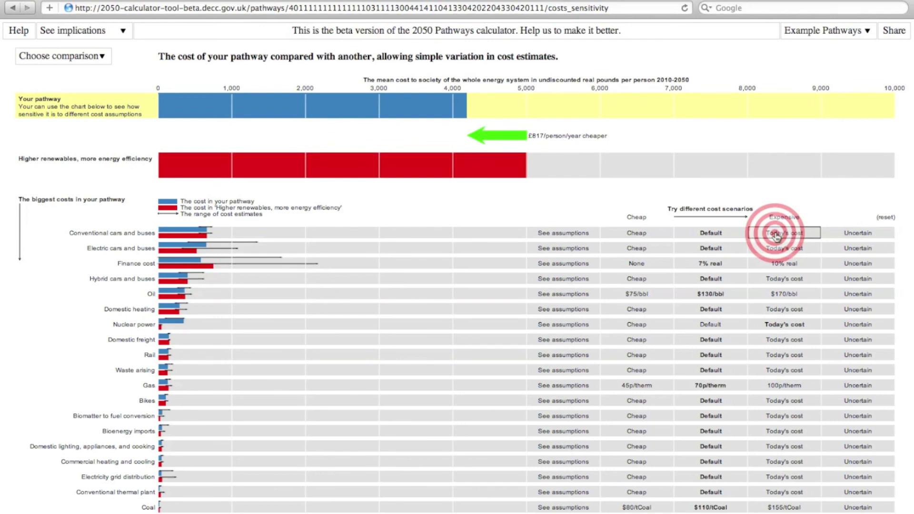
# - Open the wiki's Domestic Passenger Transport Costs page from a transport row's assumptions
pyautogui.click(564, 234)
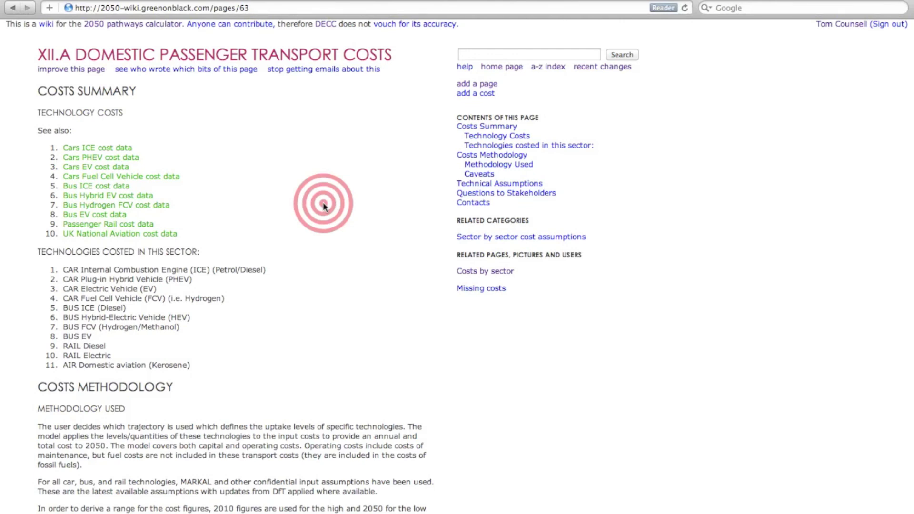
# - View the Cars EV cost data page, then bring the Excel model forward
pyautogui.click(126, 169)
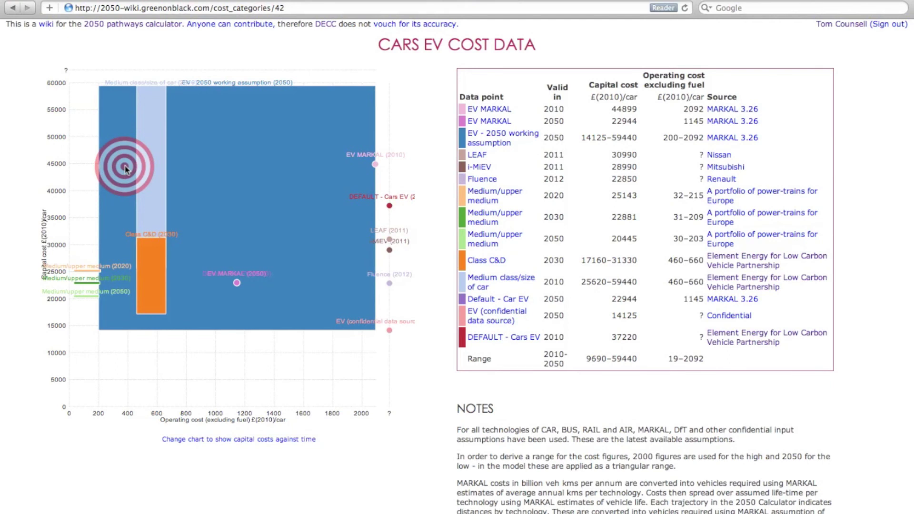
pyautogui.press('super+Tab')
pyautogui.press('super+Tab')
pyautogui.press('super+Tab')
pyautogui.press('super+Tab')
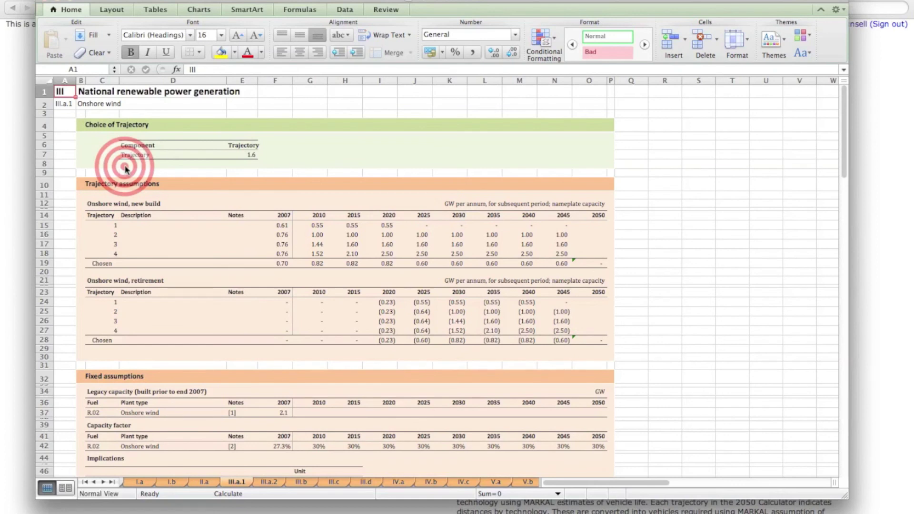
# - Switch from Excel back to Safari and go back from the Cars EV cost wiki page
pyautogui.press('super+Tab')
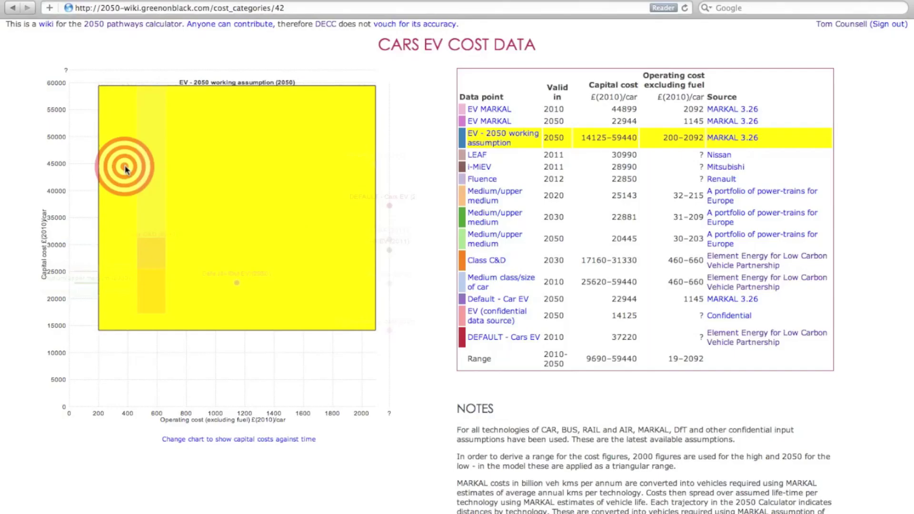
pyautogui.press('super+Tab+Tab')
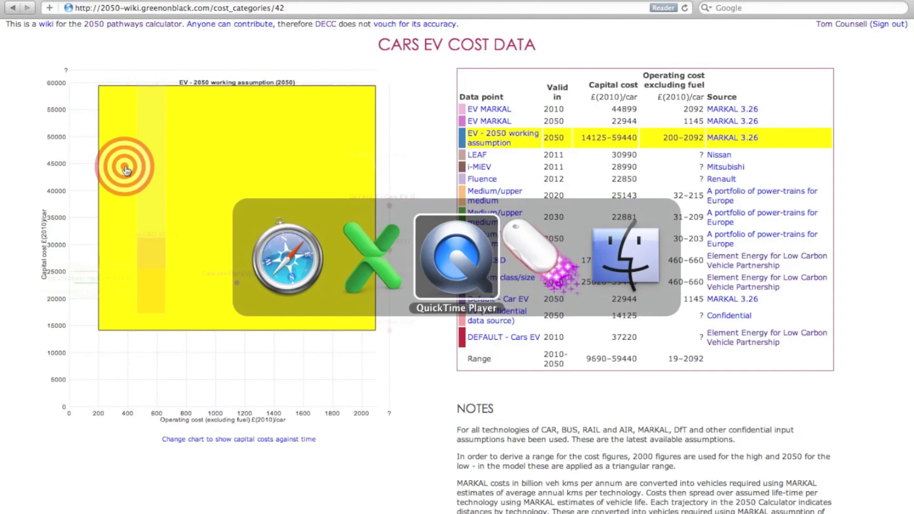
pyautogui.press('super+shift+Tab')
pyautogui.press('super+shift+Tab')
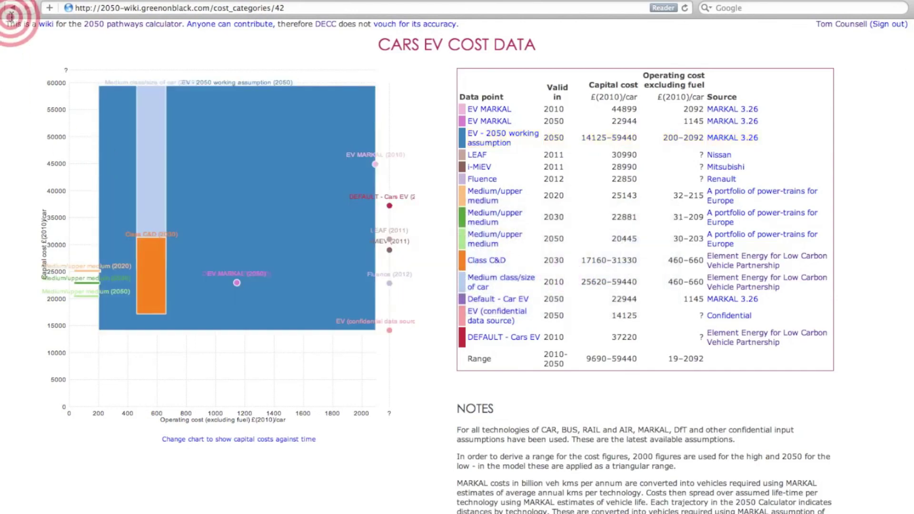
pyautogui.click(14, 9)
# - Go back again to the calculator's cost comparison showing the £817/person/year saving
pyautogui.click(16, 9)
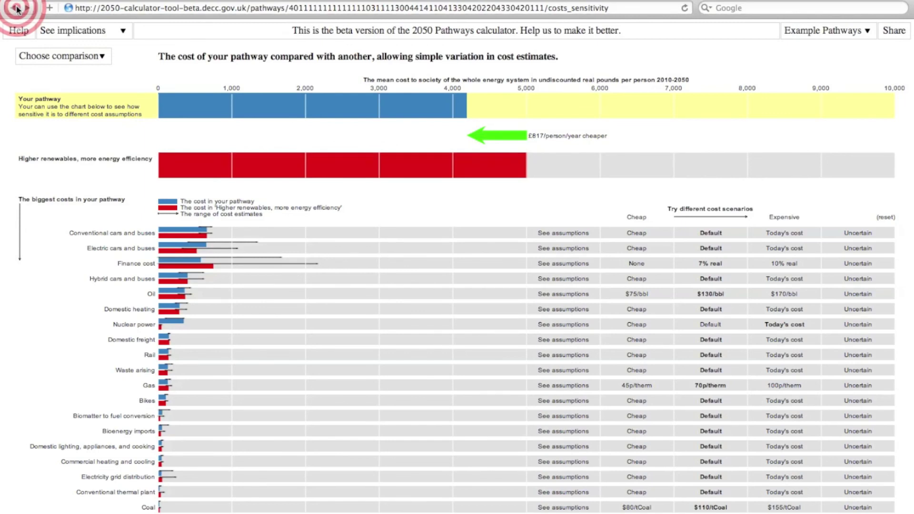
pyautogui.press('super+Tab')
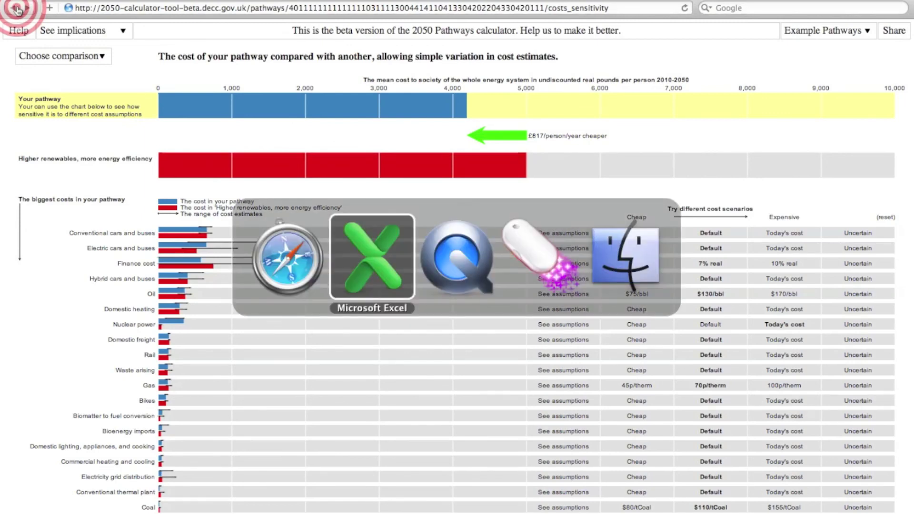
pyautogui.press('super+shift+Tab')
pyautogui.press('super+Tab')
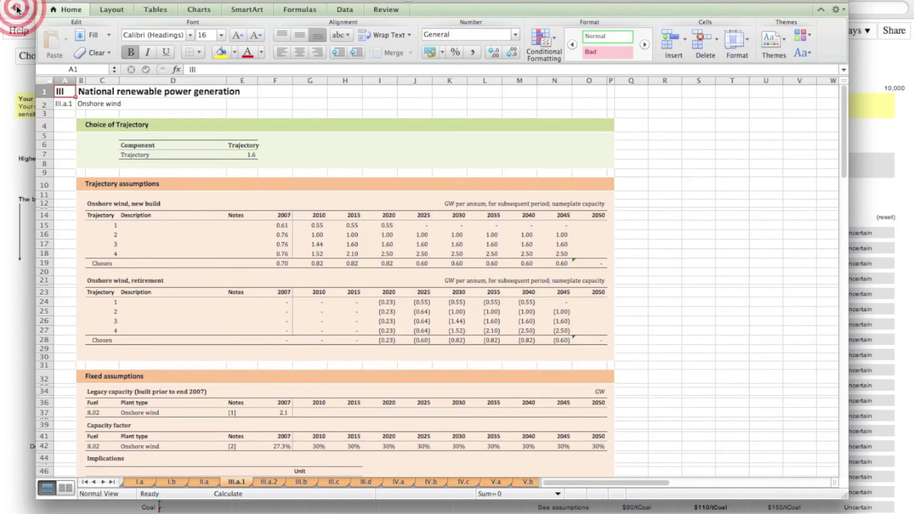
pyautogui.press('super+Tab')
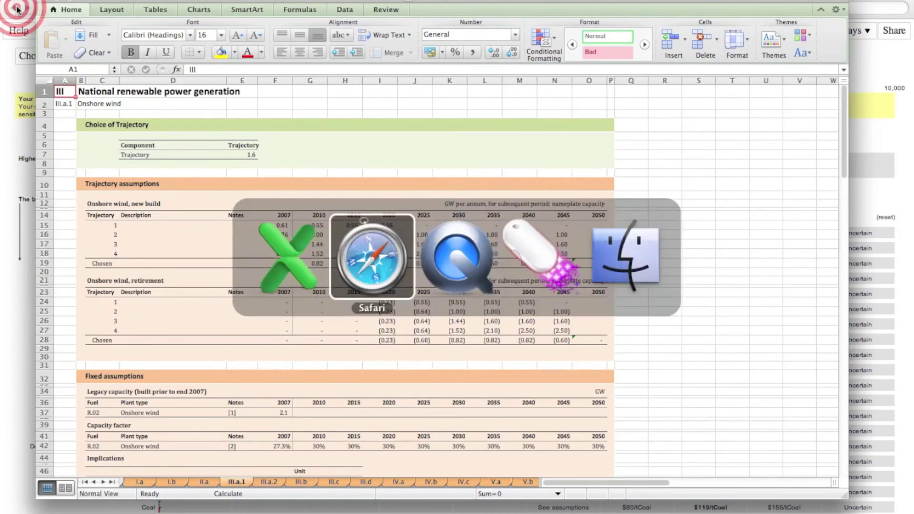